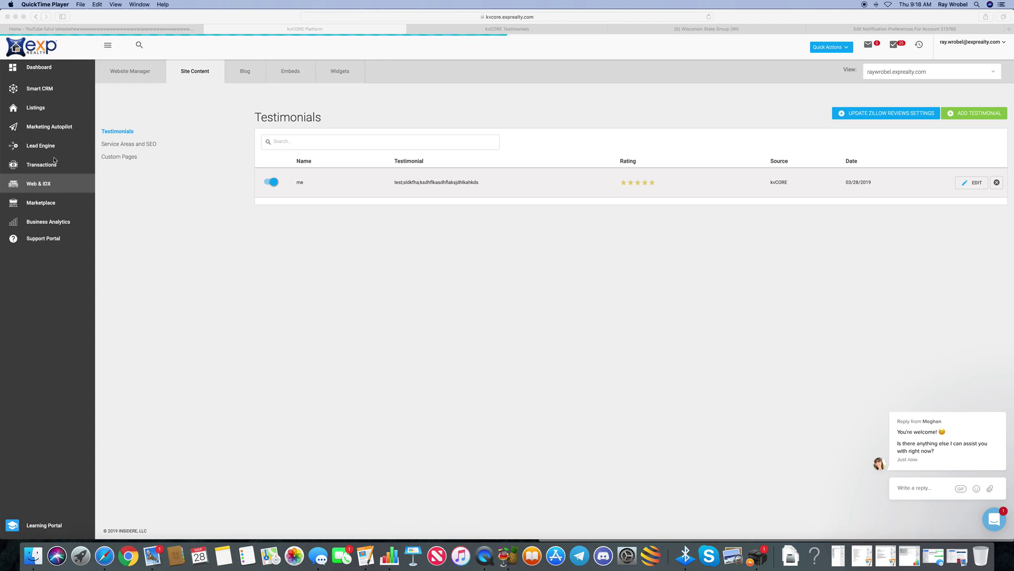
Open Website Manager from the Web & IDX sidebar entry.
left_click(36, 185)
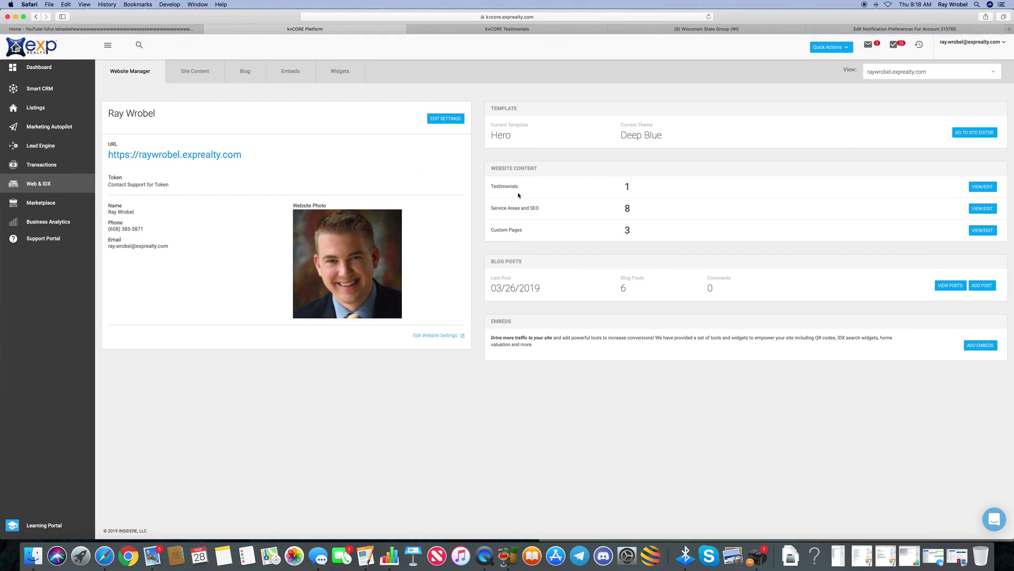
Open the website's Testimonials list and start a new testimonial entry.
left_click(983, 188)
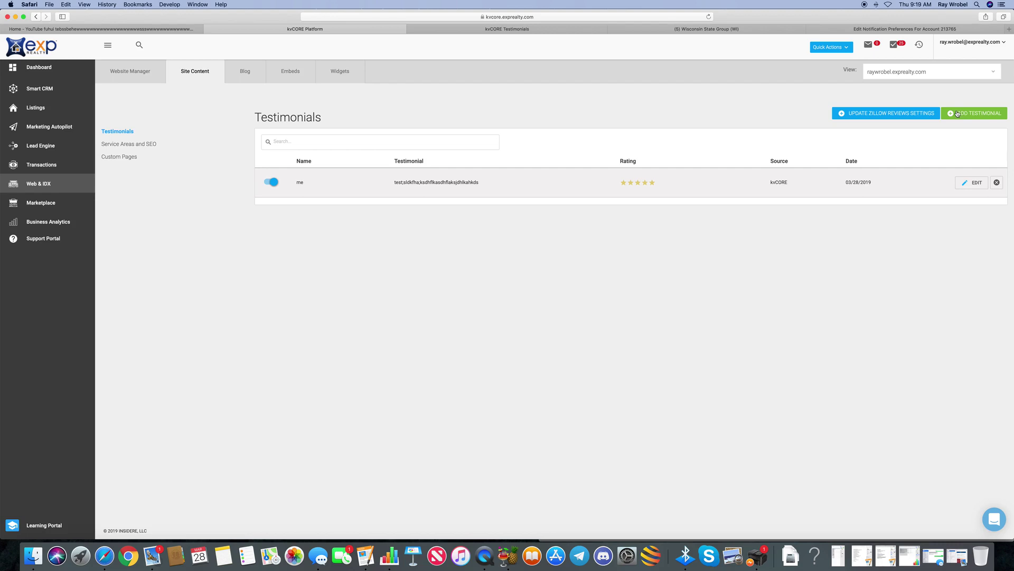
left_click(958, 113)
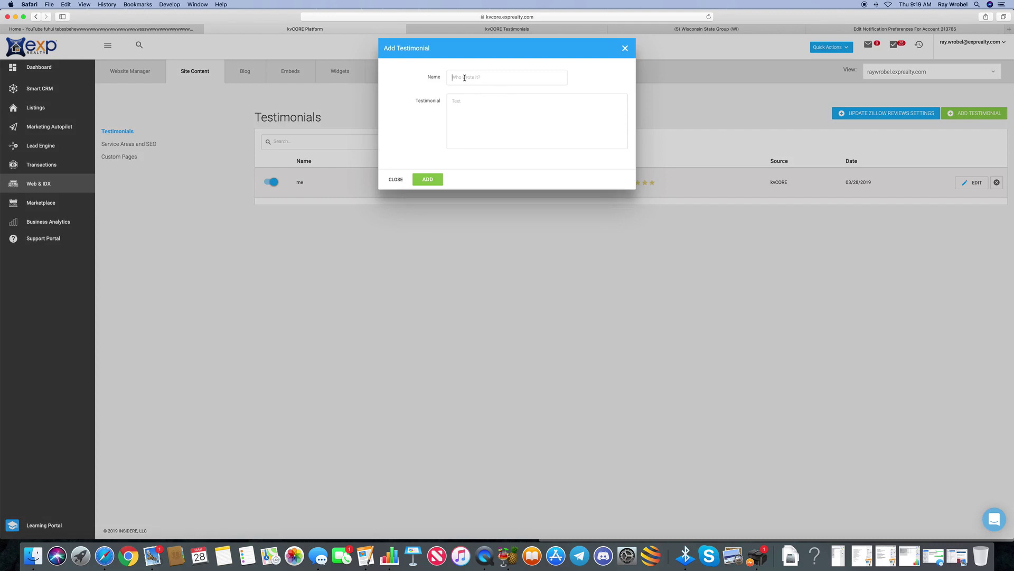
type("me")
Add a testimonial named 'me' with placeholder text and rate it five stars.
left_click(515, 100)
type("lksdjfhalskdhflaksdhflakdshflakjs")
left_click(428, 180)
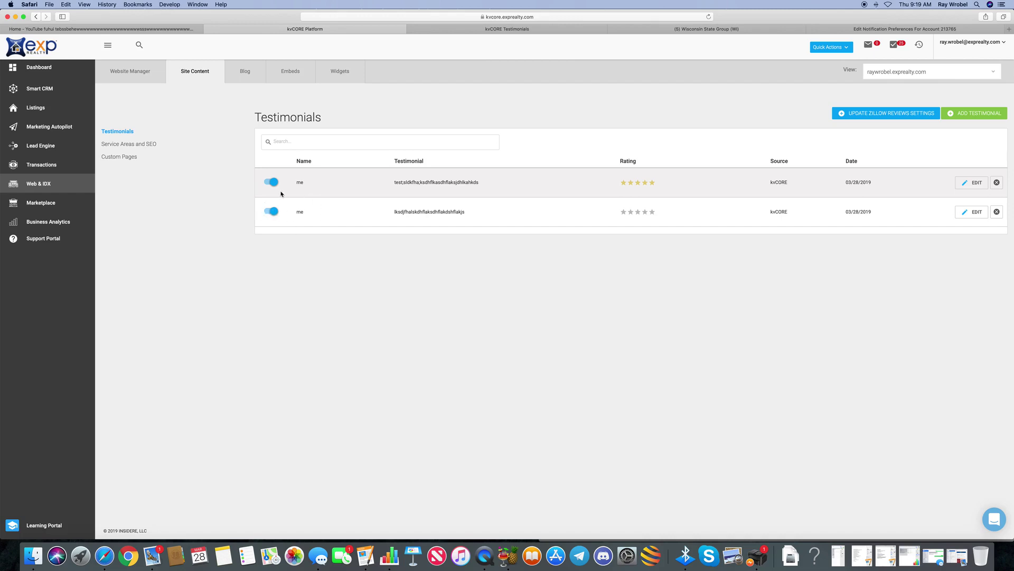
left_click(653, 212)
Save the Zillow review settings with the account email filled in.
left_click(864, 114)
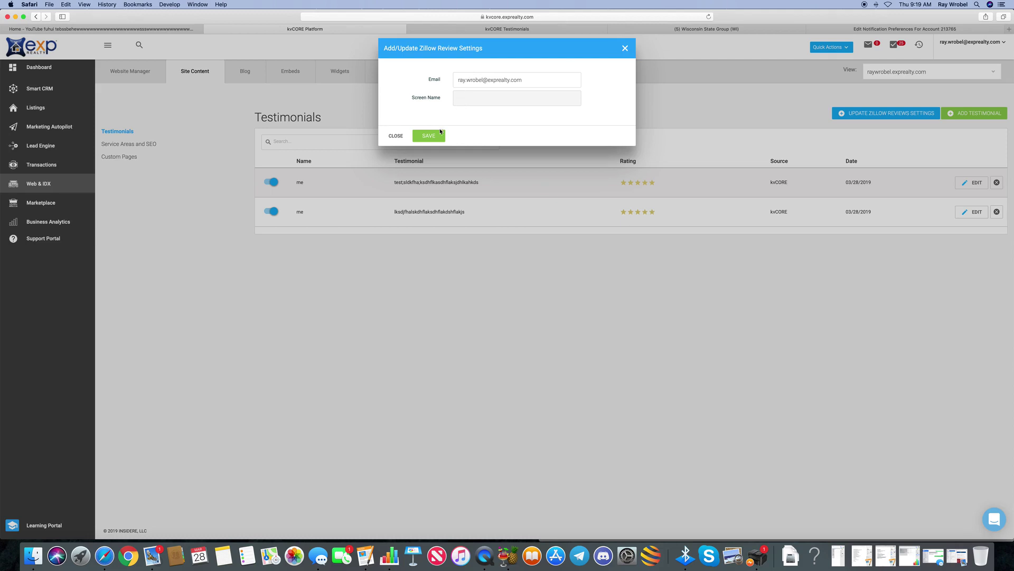
left_click(430, 138)
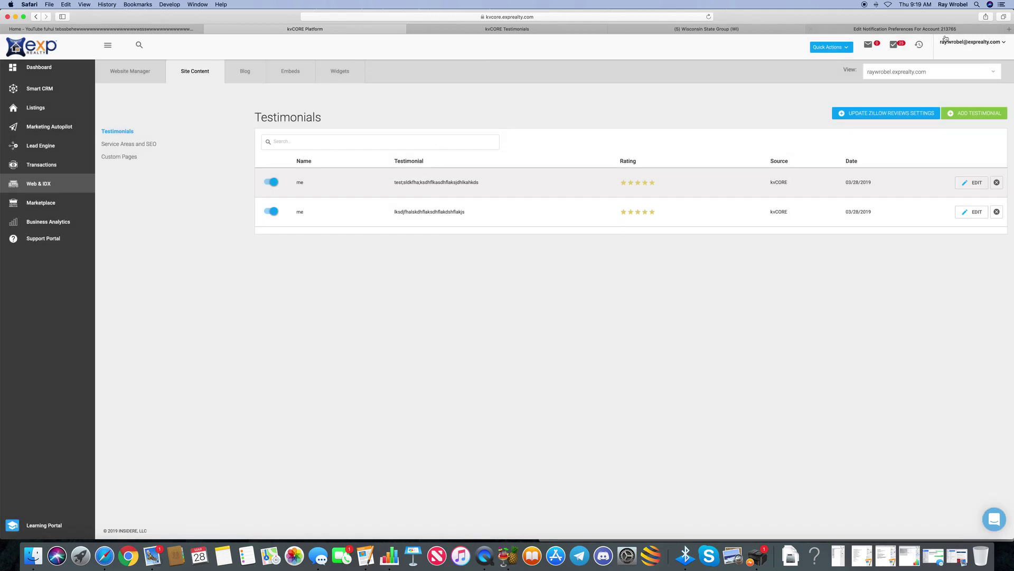
left_click(1003, 42)
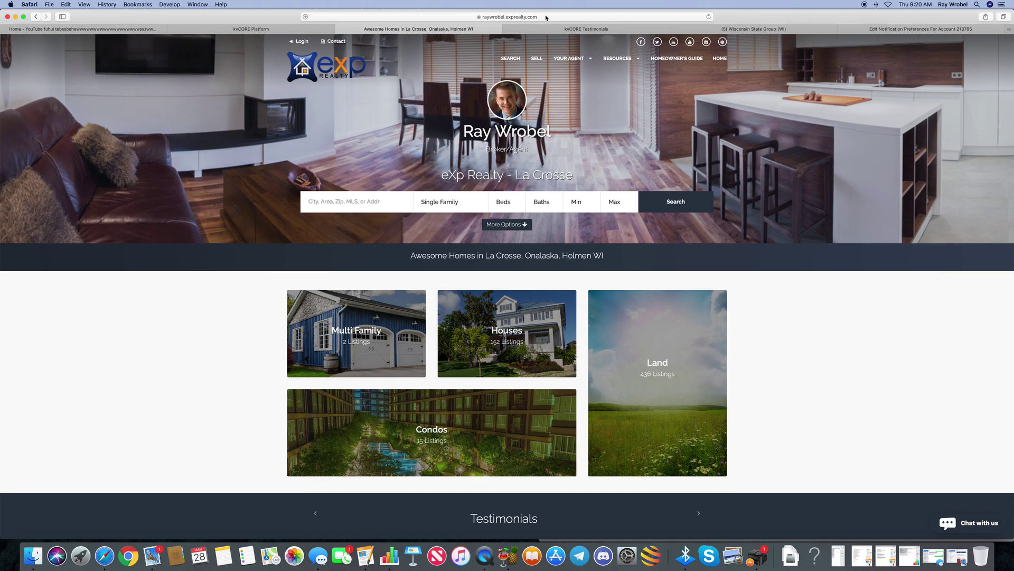
Reload the live site with ?FLUSH_CACHE=1 and view its YOUR AGENT > Testimonials page.
left_click(545, 17)
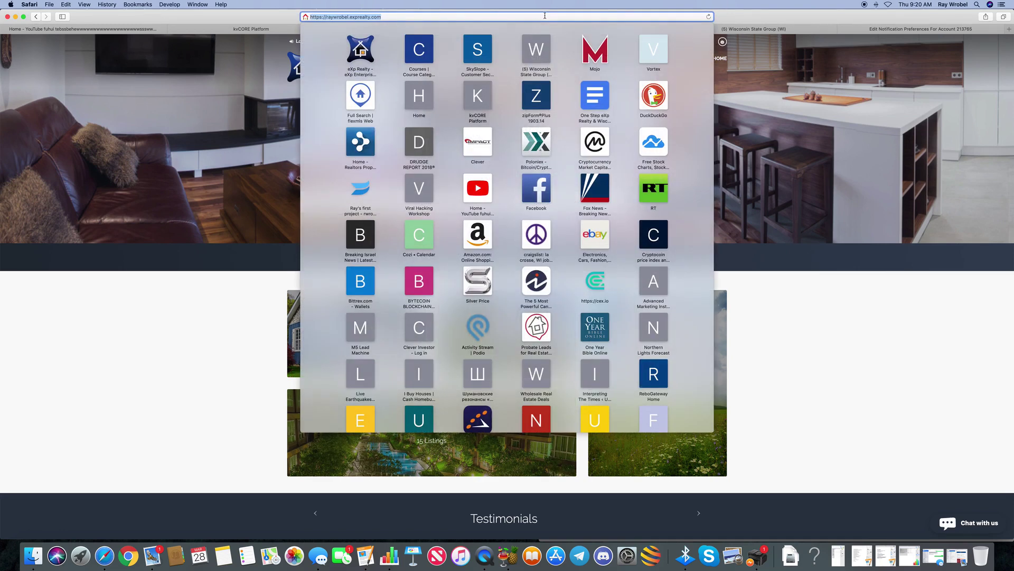
type("/?FLUSH_CACHE=1")
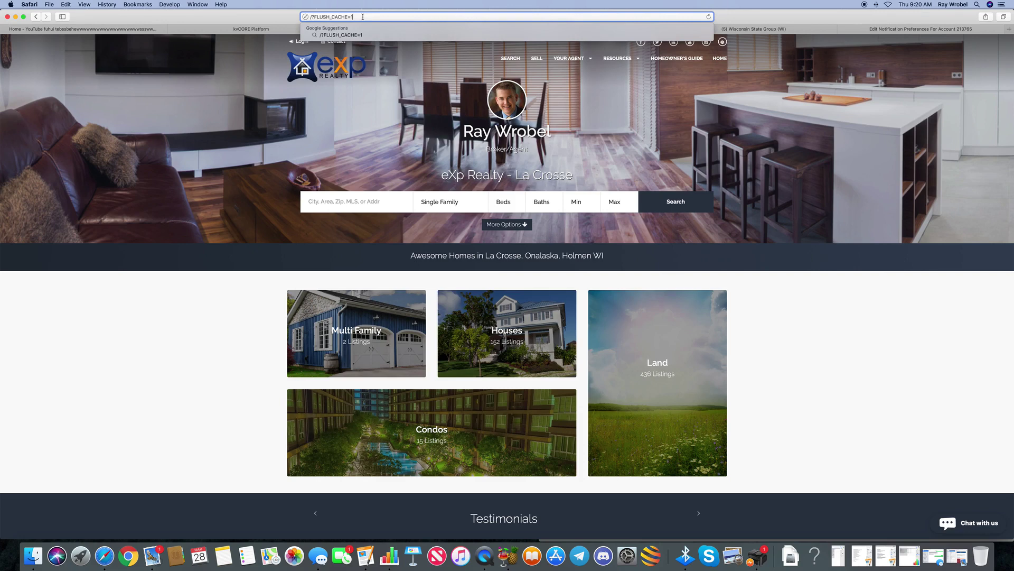
key("super+Tab")
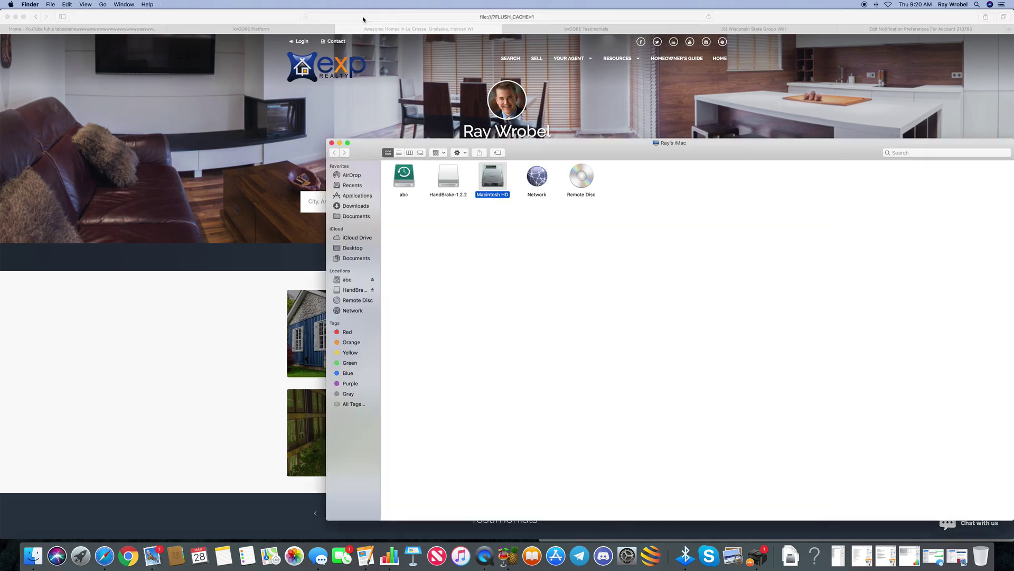
left_click(332, 144)
left_click(590, 62)
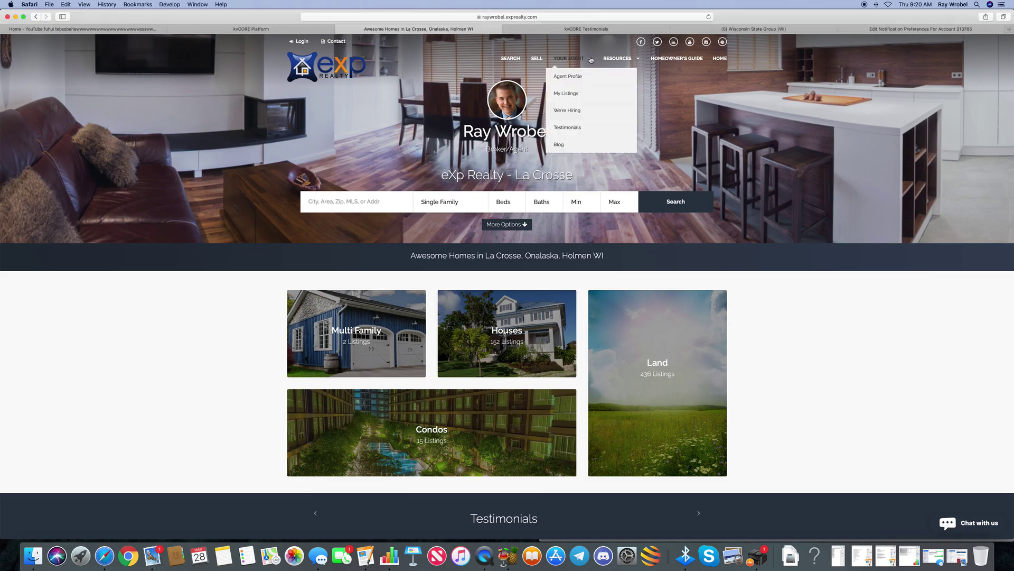
left_click(570, 129)
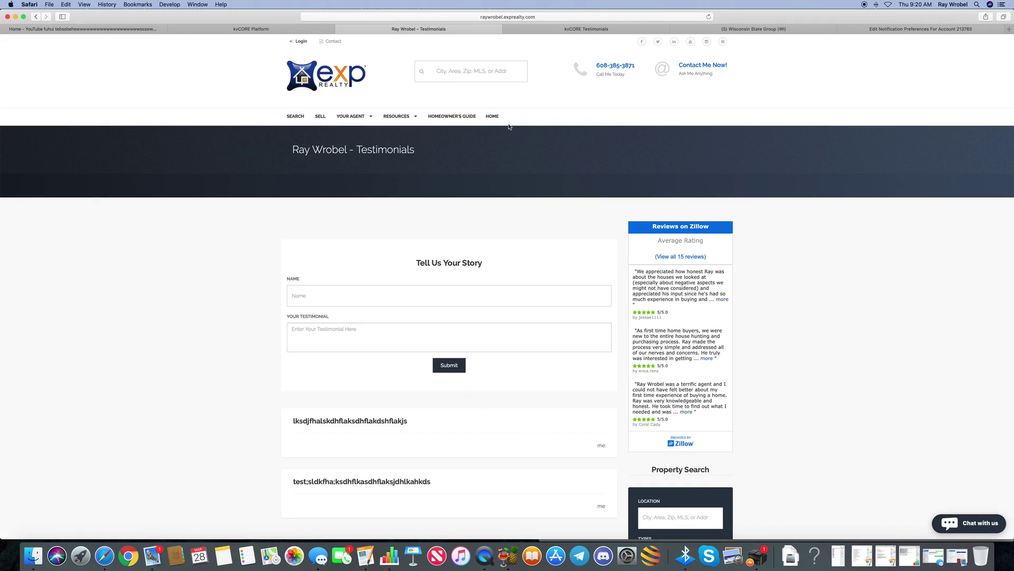
left_click(341, 29)
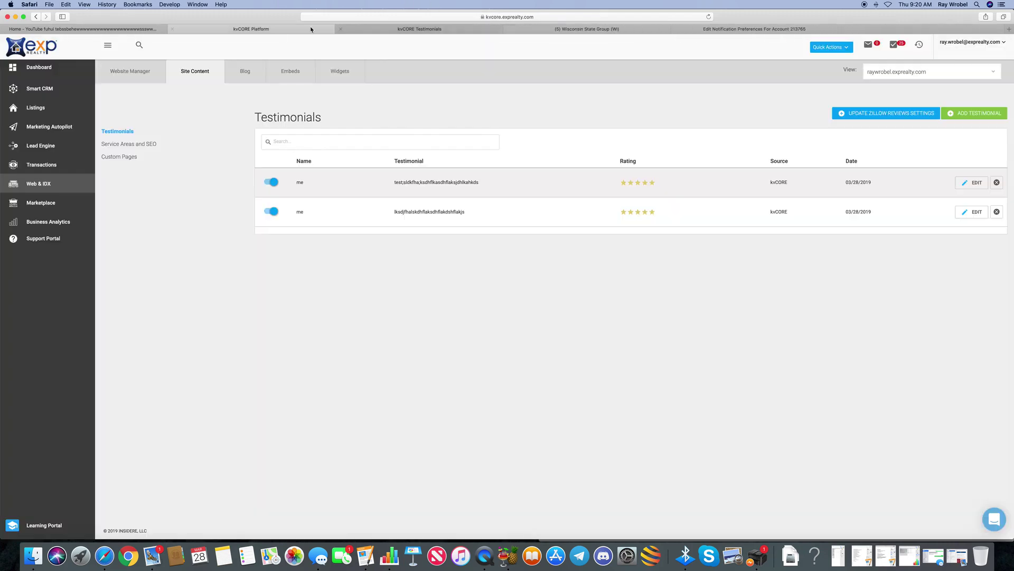
Turn off both five-star testimonials, then briefly reopen and close the live website.
left_click(269, 183)
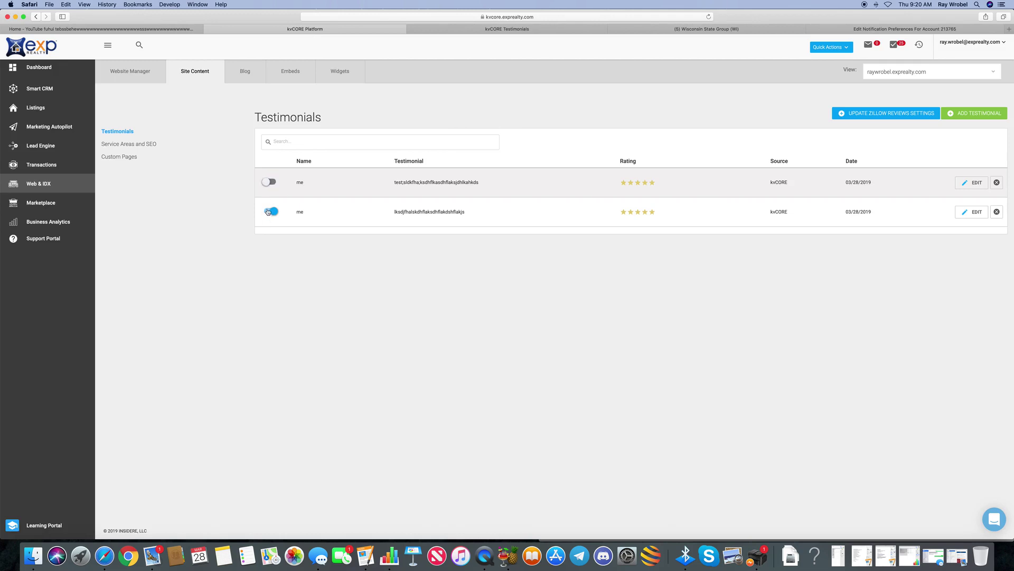
left_click(268, 212)
left_click(1007, 45)
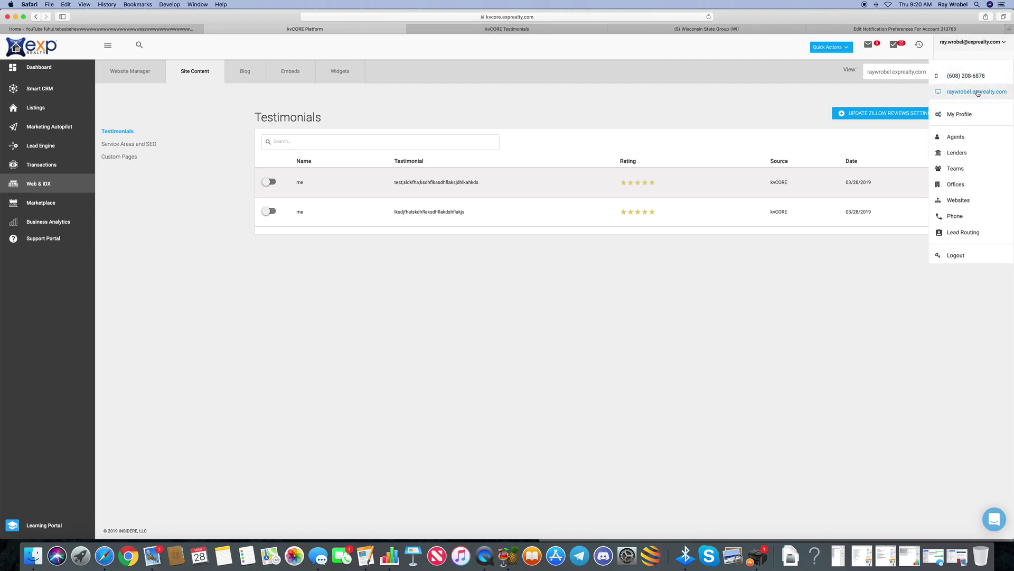
left_click(956, 92)
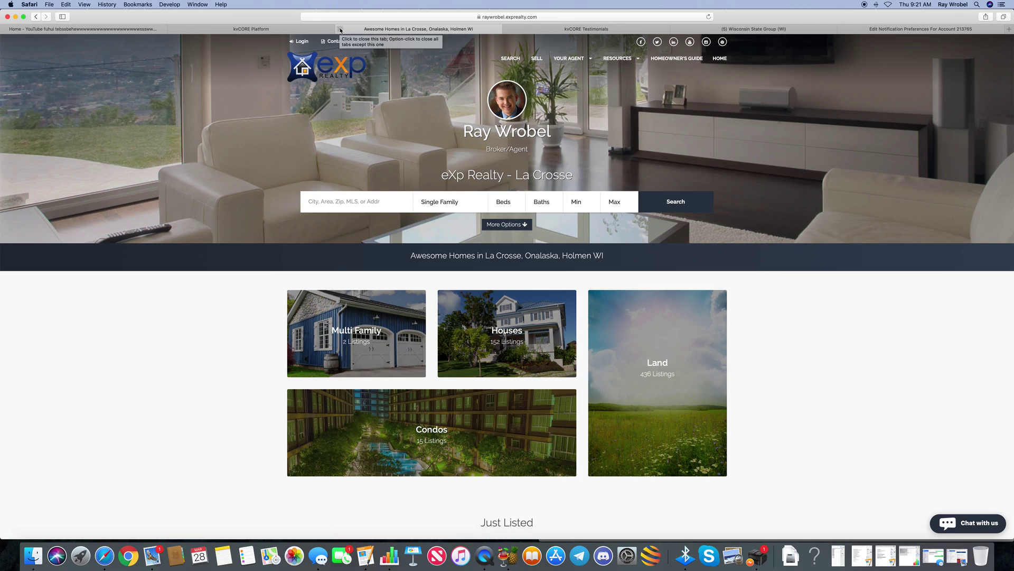
left_click(340, 30)
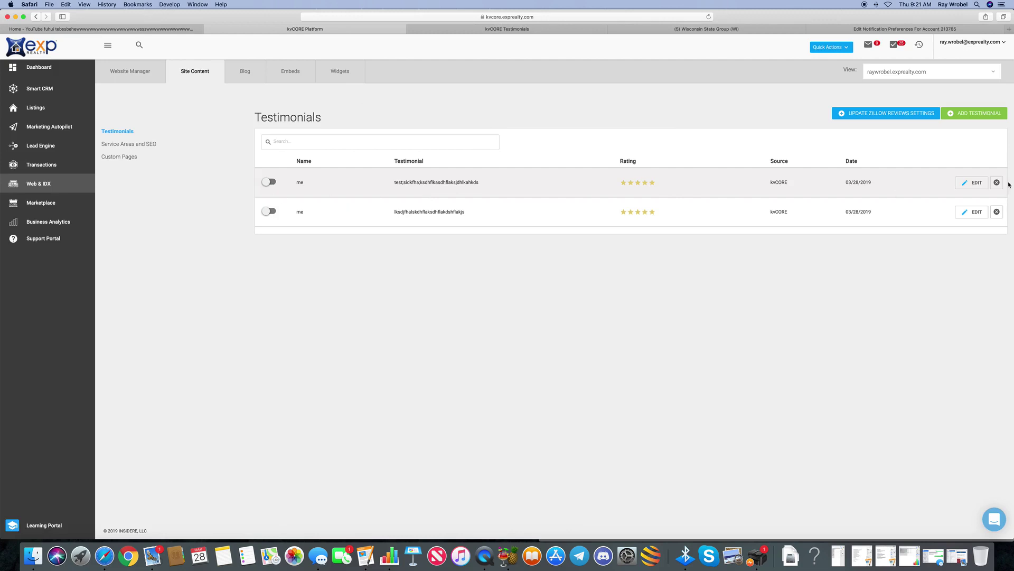
Change the first testimonial to 'Jim Johnson' with the text 'Ray is AWESOME SAUCE!'.
left_click(974, 184)
left_click_drag(474, 79, 447, 78)
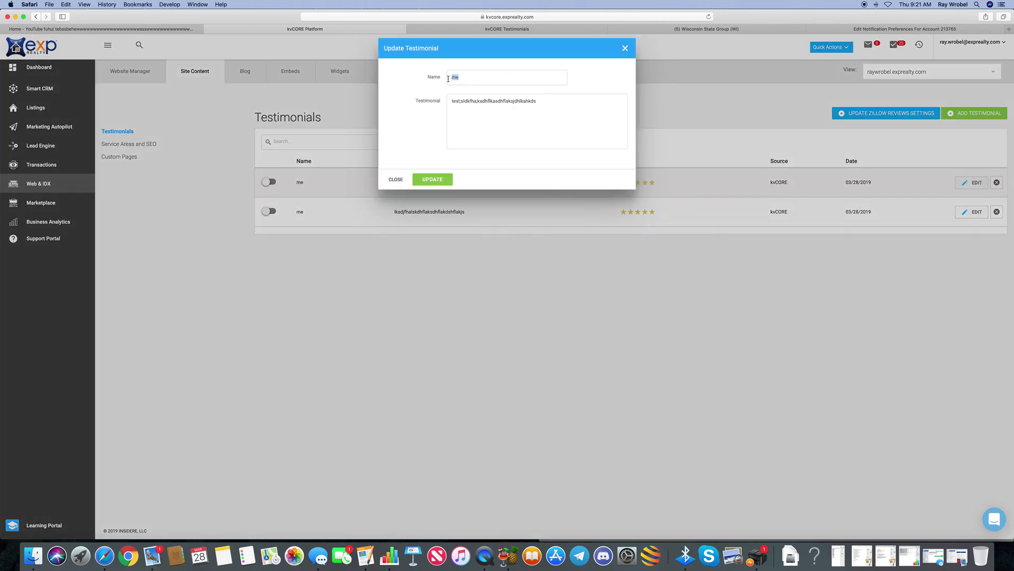
type("Jim")
type("Johnson")
type("n")
left_click_drag(539, 100, 445, 100)
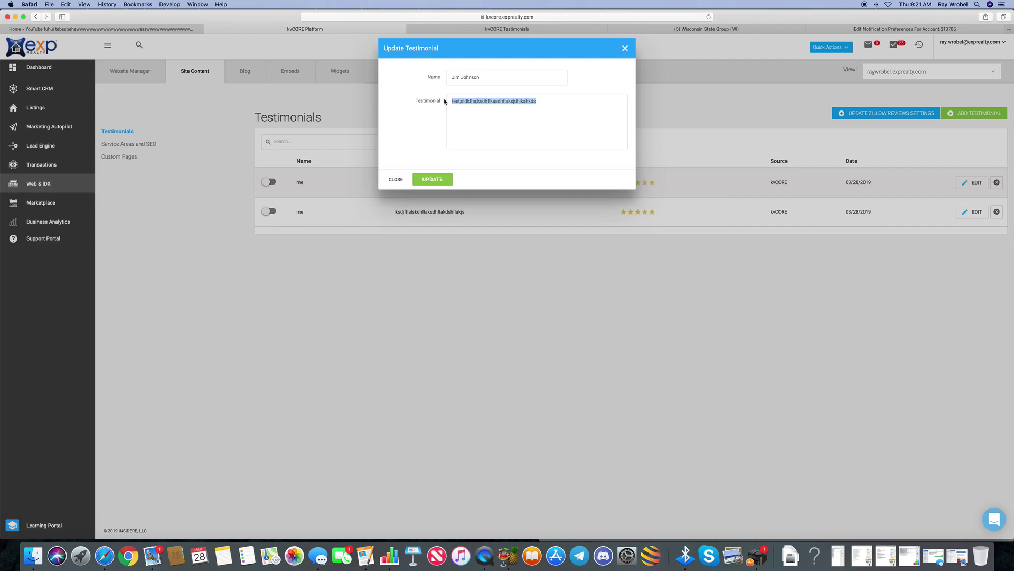
type("Ray is AWESOME SAUCE!")
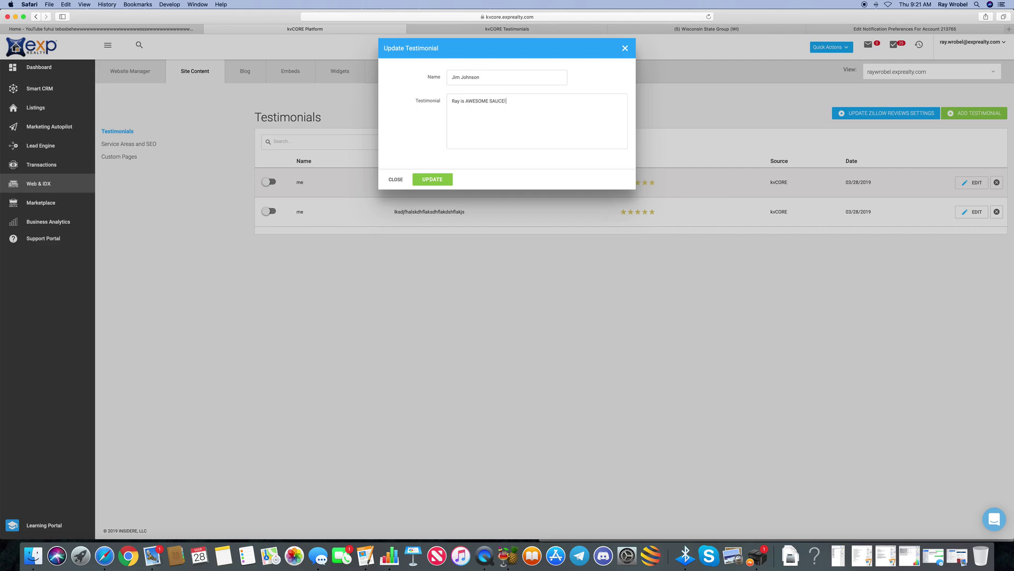
left_click(435, 181)
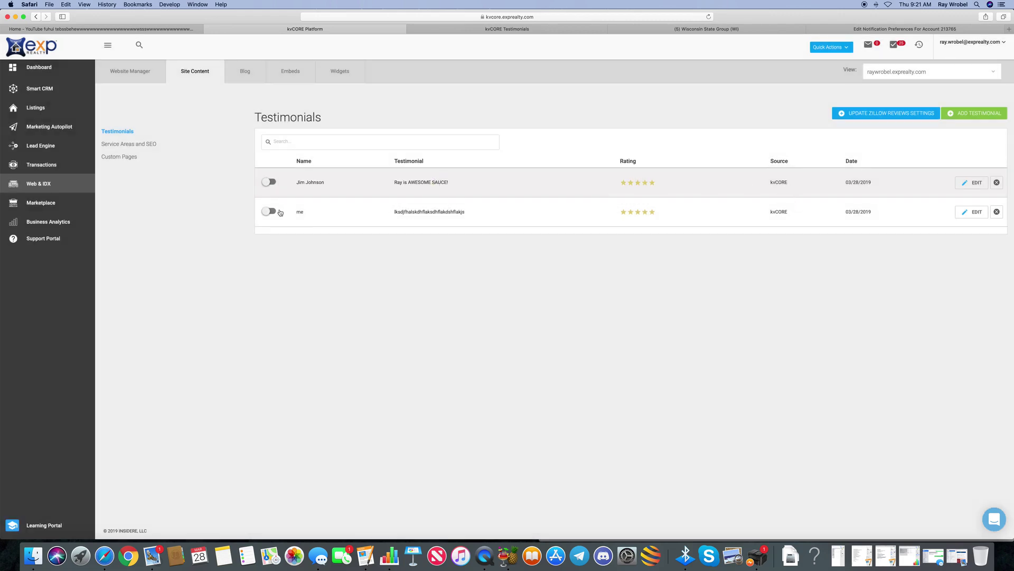
left_click(271, 182)
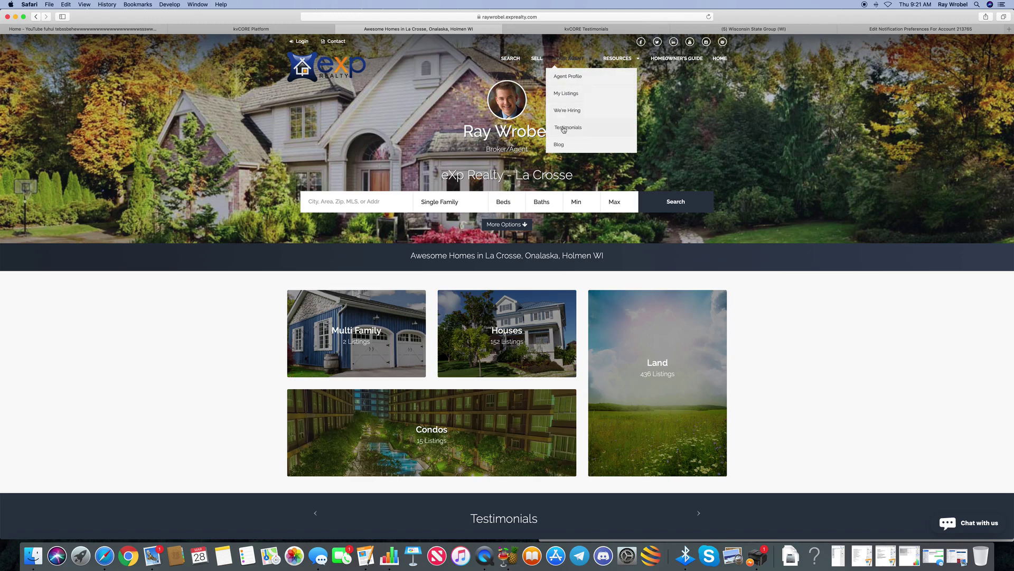
left_click(295, 30)
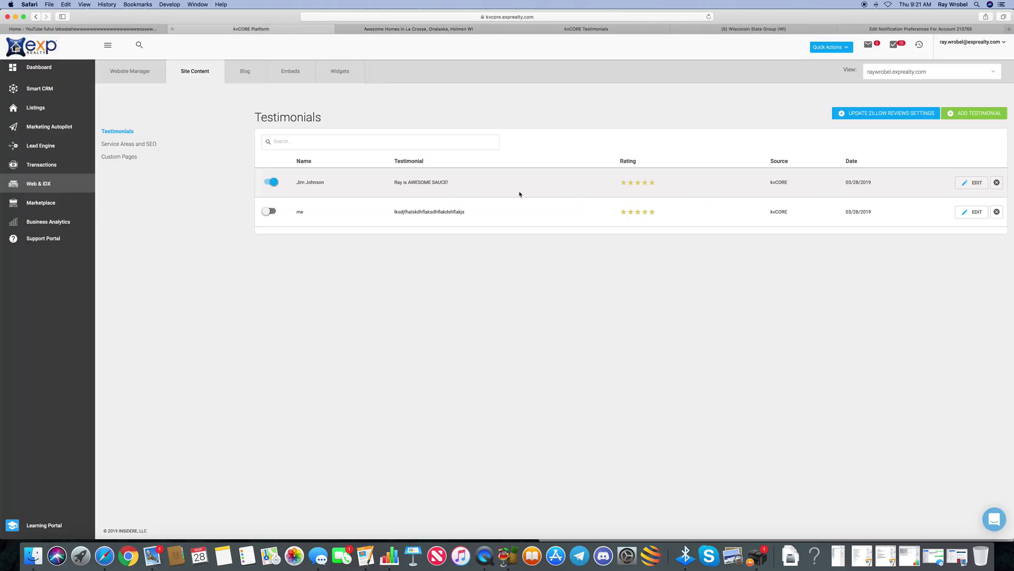